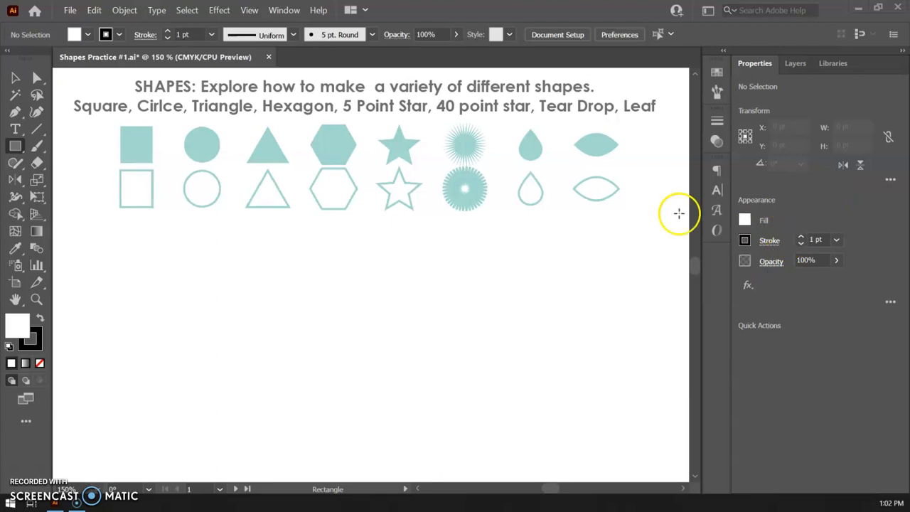
click(277, 11)
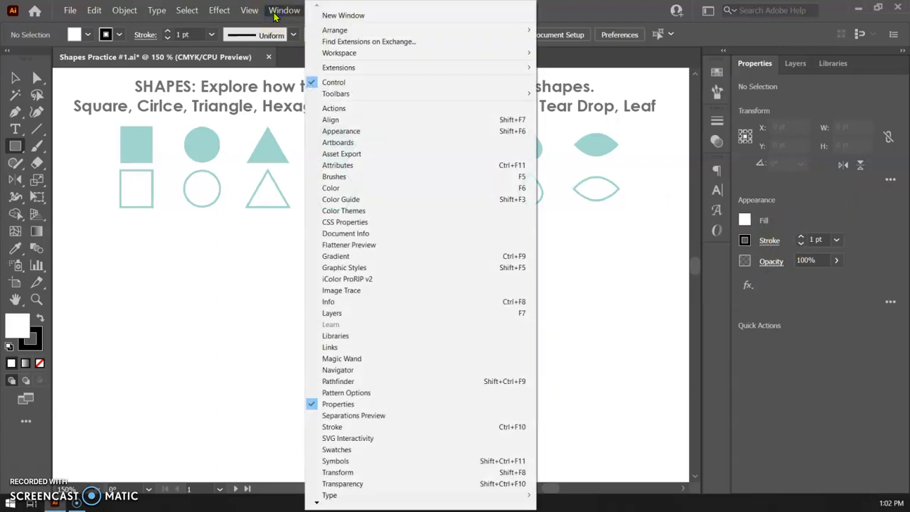
mouse_move(370, 54)
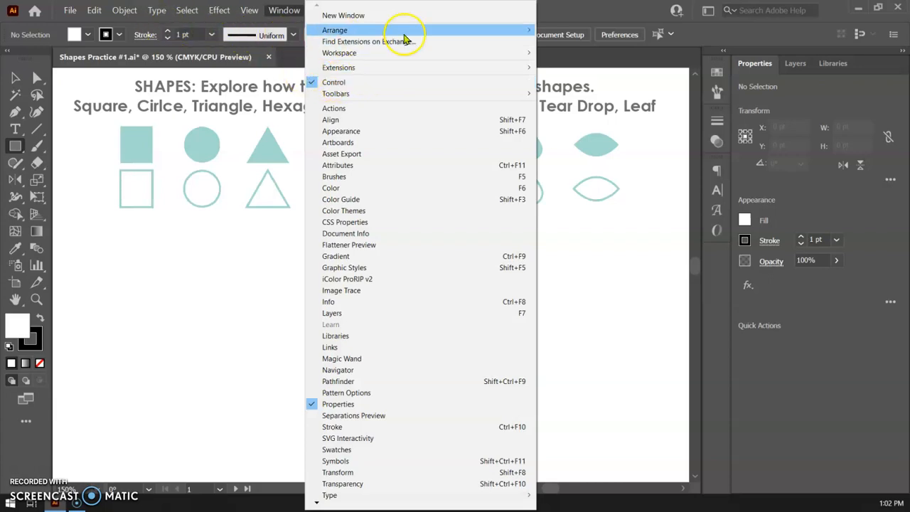
click(704, 27)
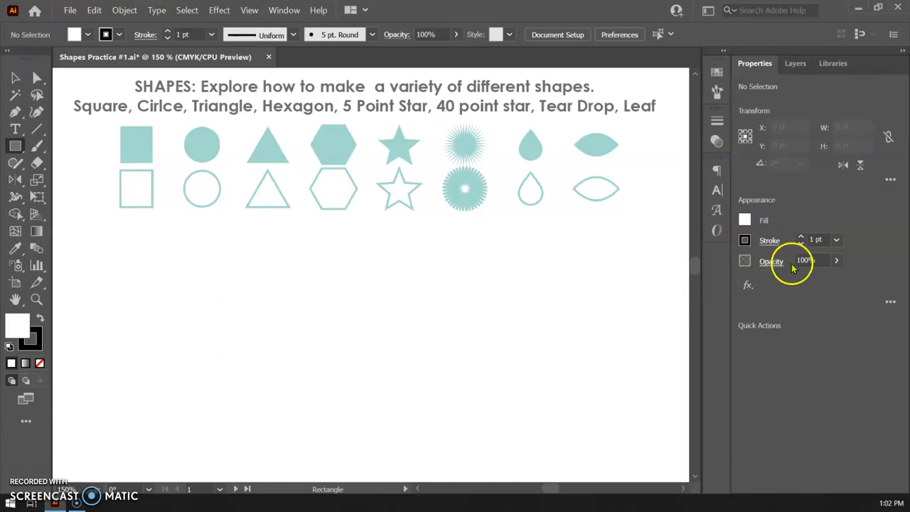
- Choose the Rectangle tool and set a yellow-green fill with no stroke for new shapes
click(11, 148)
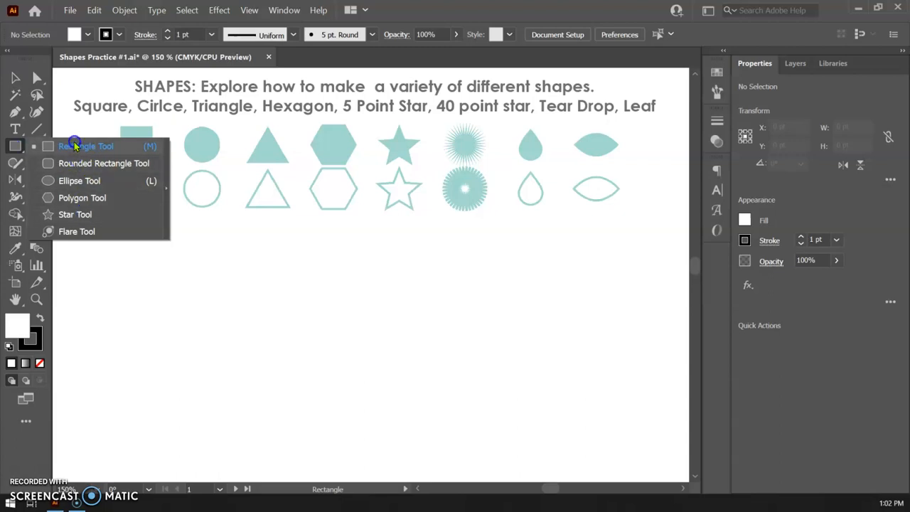
click(30, 147)
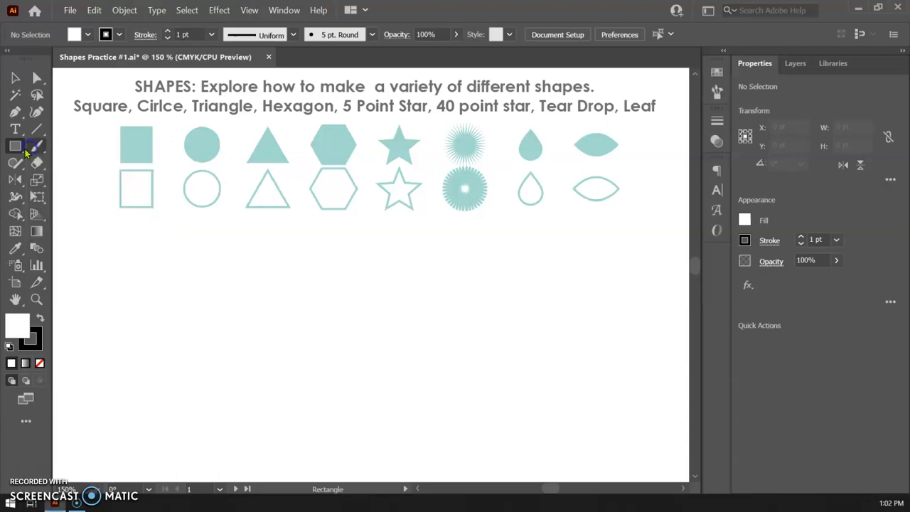
click(17, 147)
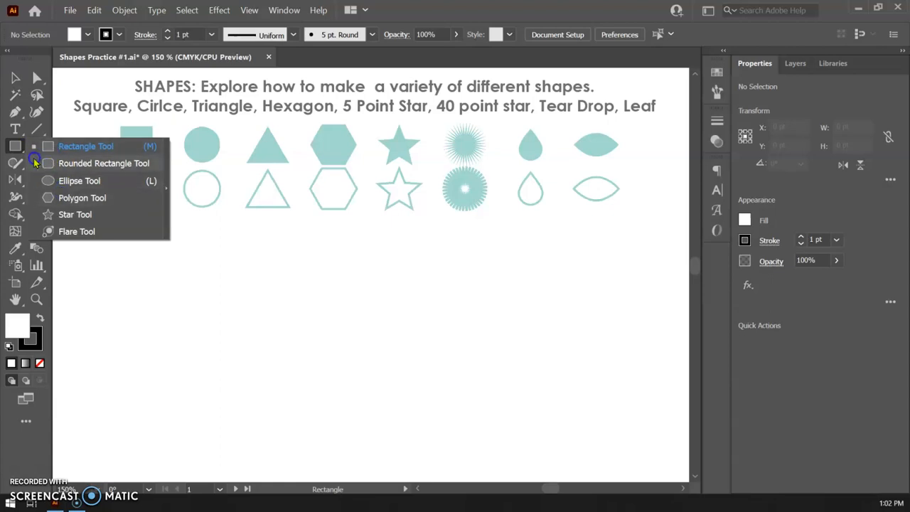
click(14, 145)
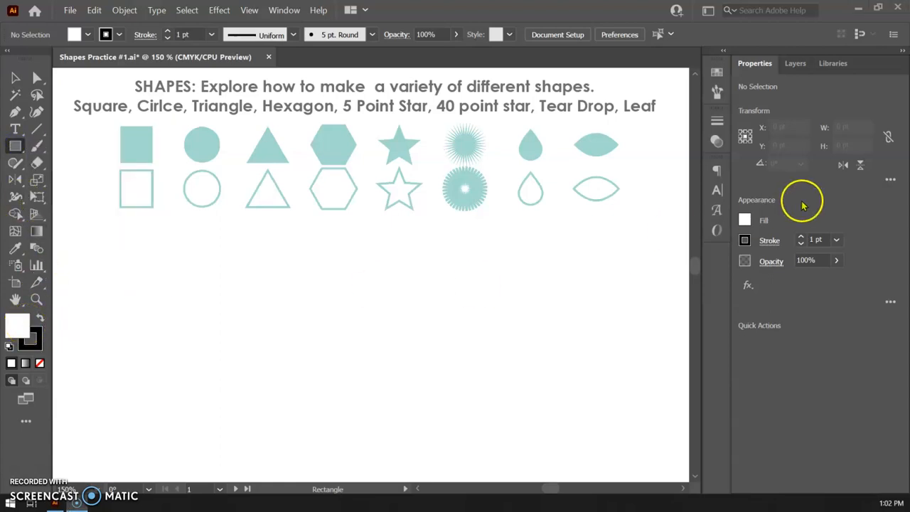
click(745, 220)
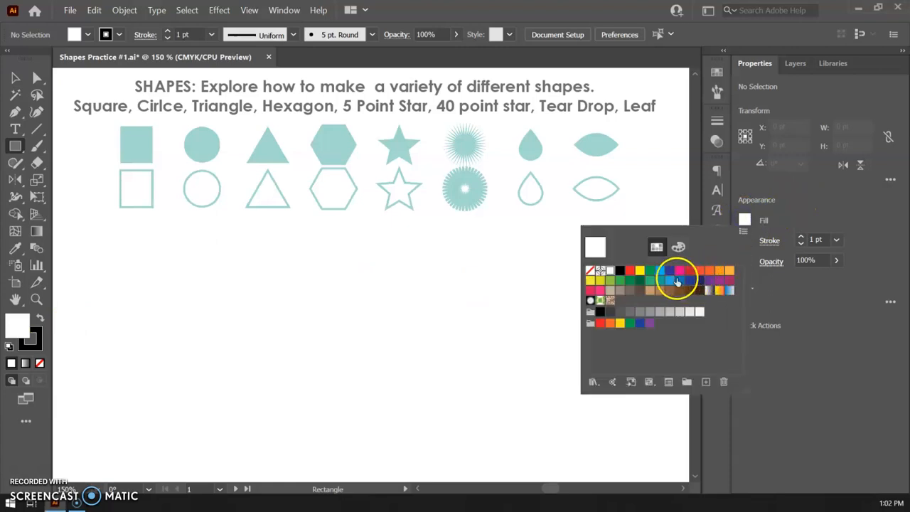
click(600, 283)
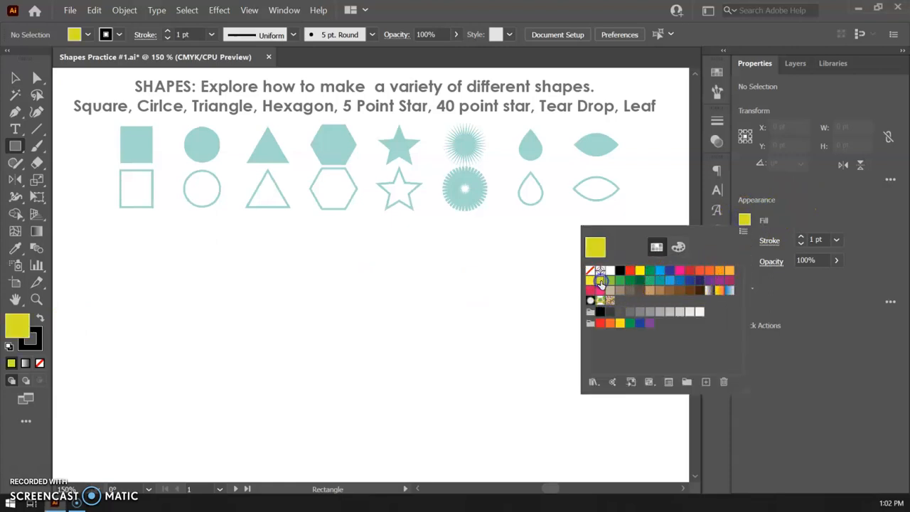
click(809, 219)
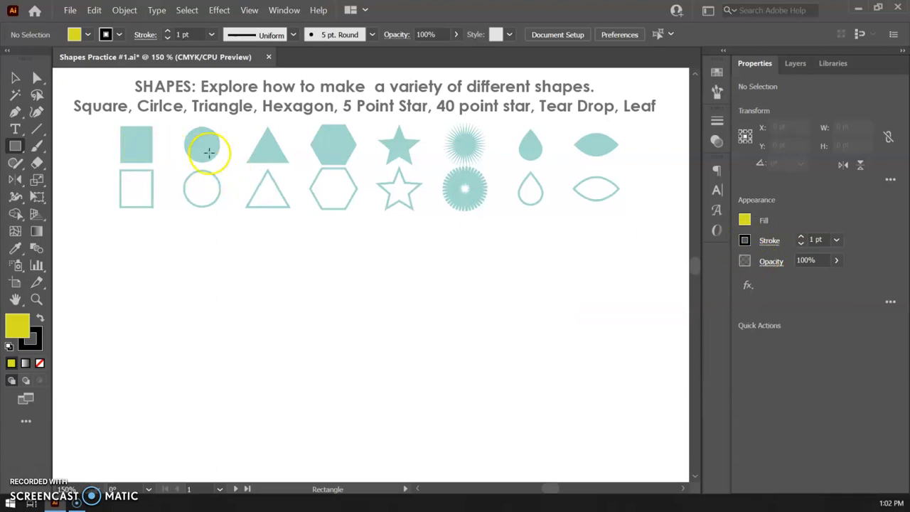
click(745, 241)
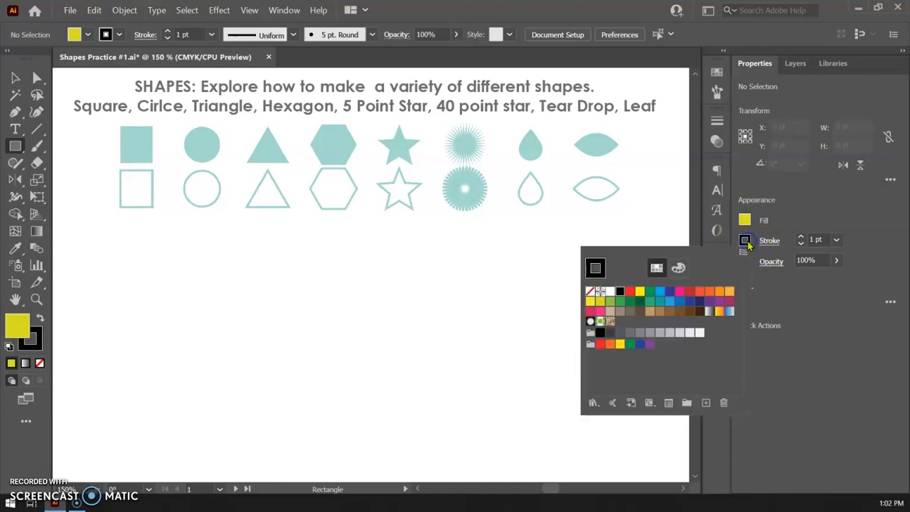
click(589, 292)
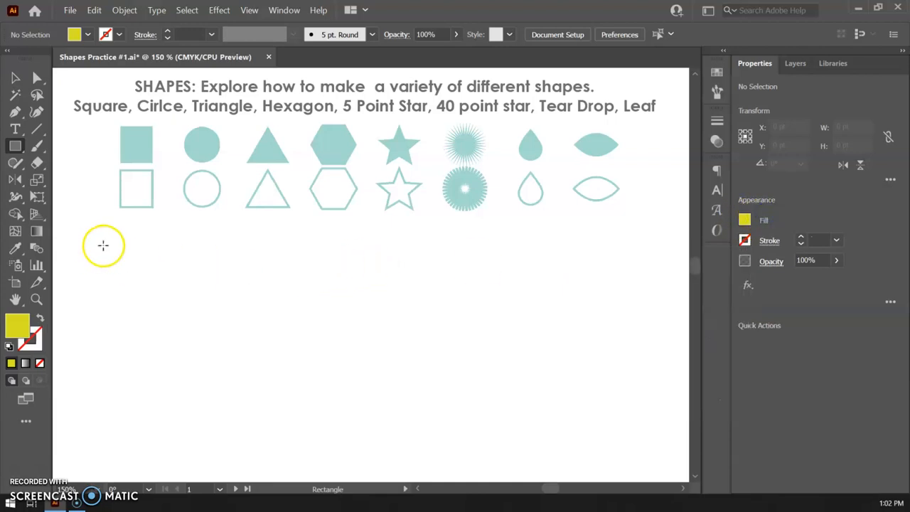
- Draw a filled square about 53 pt wide below the outlined sample square
key(ctrl+plus)
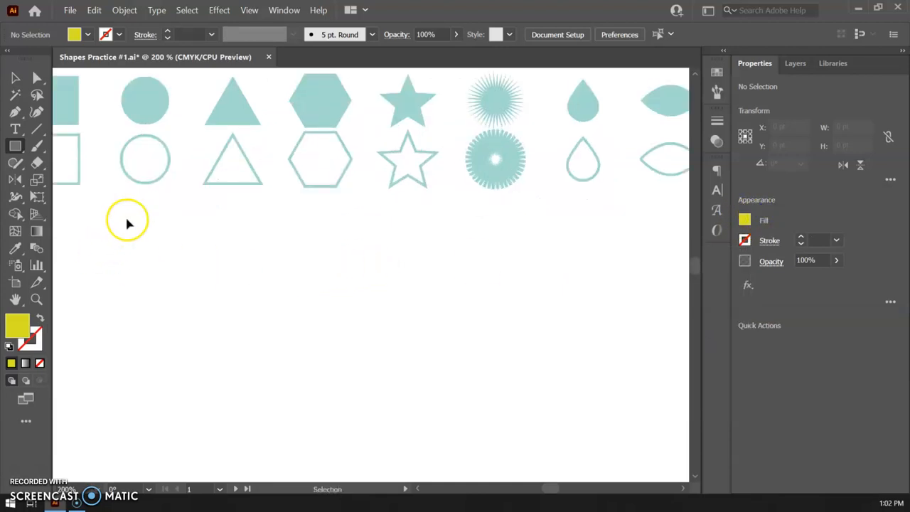
drag(127, 218, 490, 399)
drag(290, 363, 249, 268)
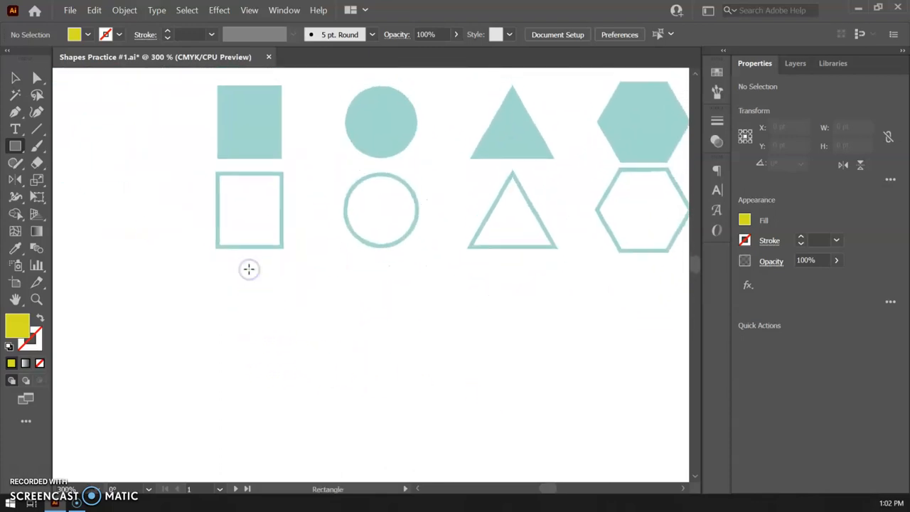
mouse_move(190, 278)
mouse_down()
mouse_move(285, 353)
mouse_move(275, 373)
mouse_move(286, 359)
mouse_move(279, 364)
mouse_move(313, 394)
mouse_move(296, 371)
mouse_up()
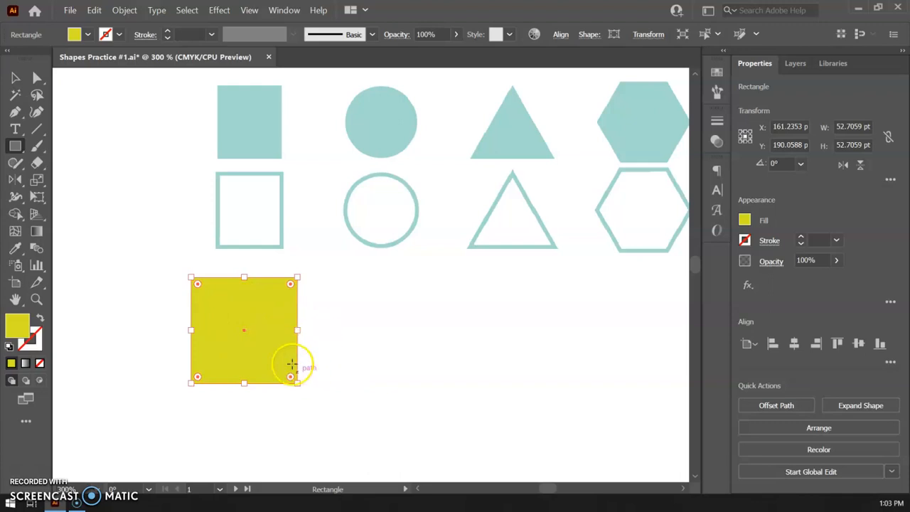
- Move the yellow-green square about 41 pt to the left at the same height
click(11, 77)
click(302, 334)
drag(264, 317, 184, 313)
click(216, 277)
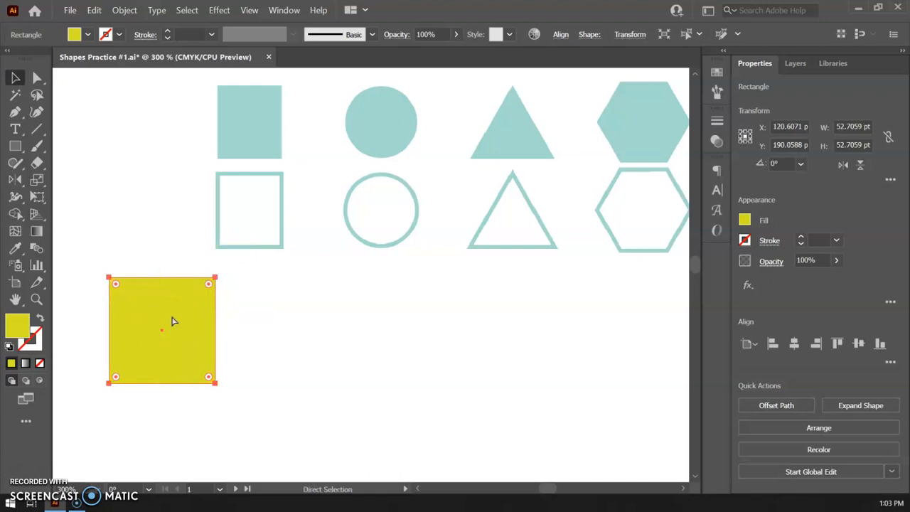
key(ctrl+v)
drag(406, 302, 344, 356)
key(Delete)
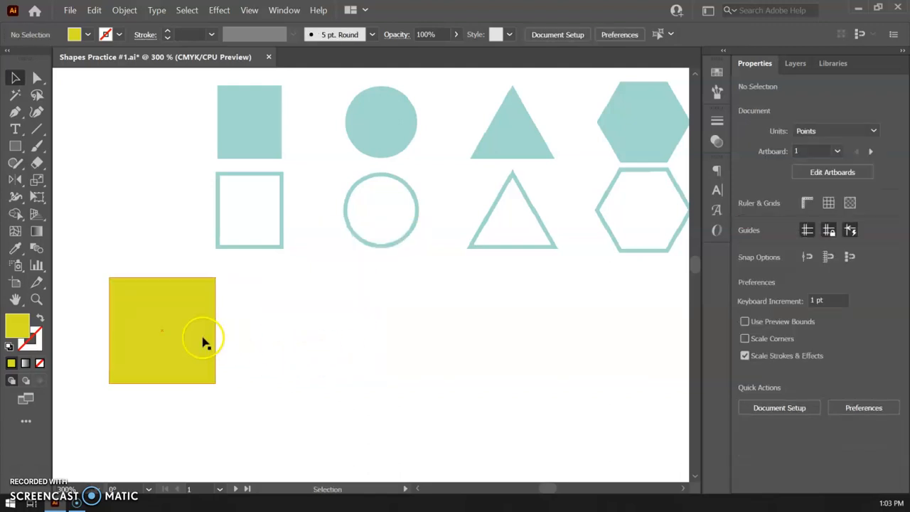
- Duplicate the yellow-green square to its right and shift the original slightly left and down
click(181, 315)
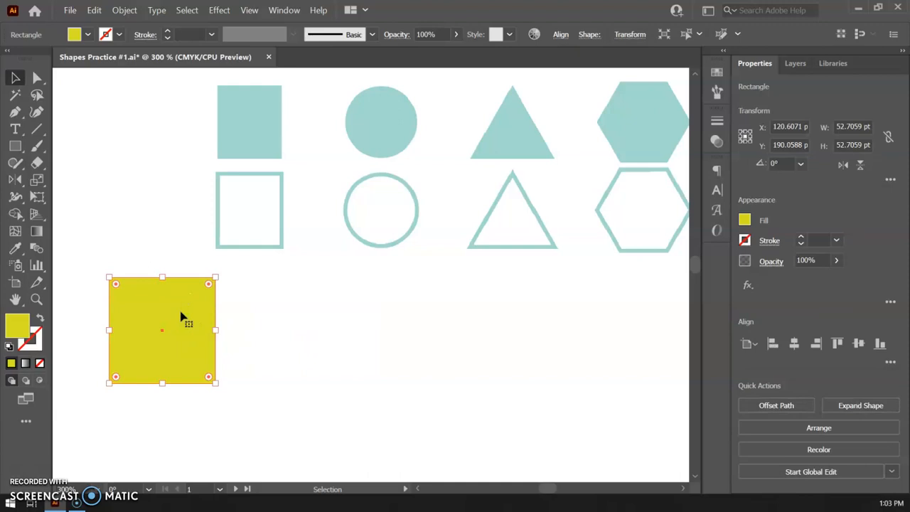
drag(181, 315, 318, 318)
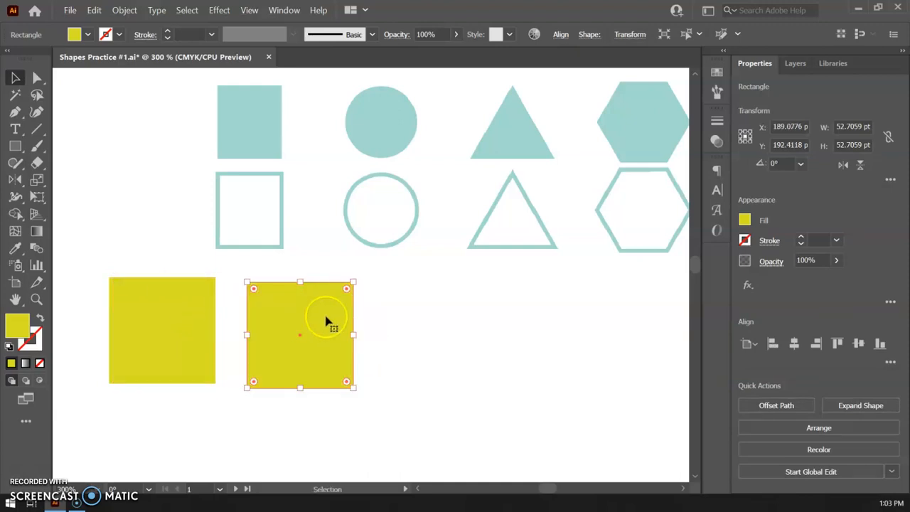
mouse_move(189, 329)
mouse_down()
mouse_move(181, 326)
mouse_move(179, 338)
mouse_up()
- Swap the fill and stroke of the duplicated square and set its stroke to 2 pt
click(281, 325)
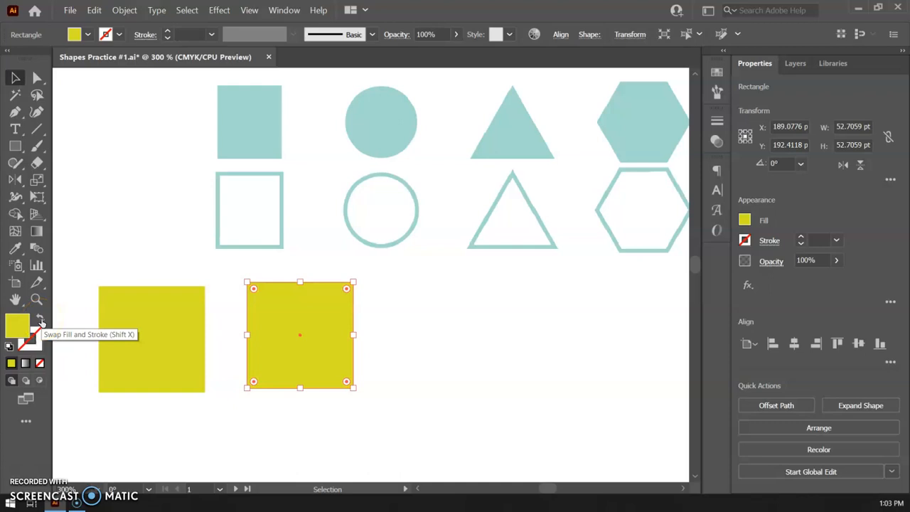
click(40, 321)
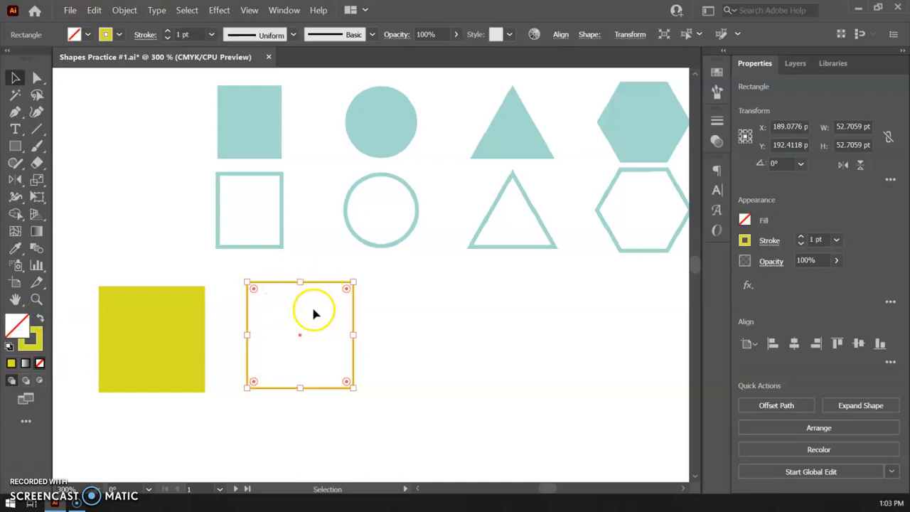
click(800, 239)
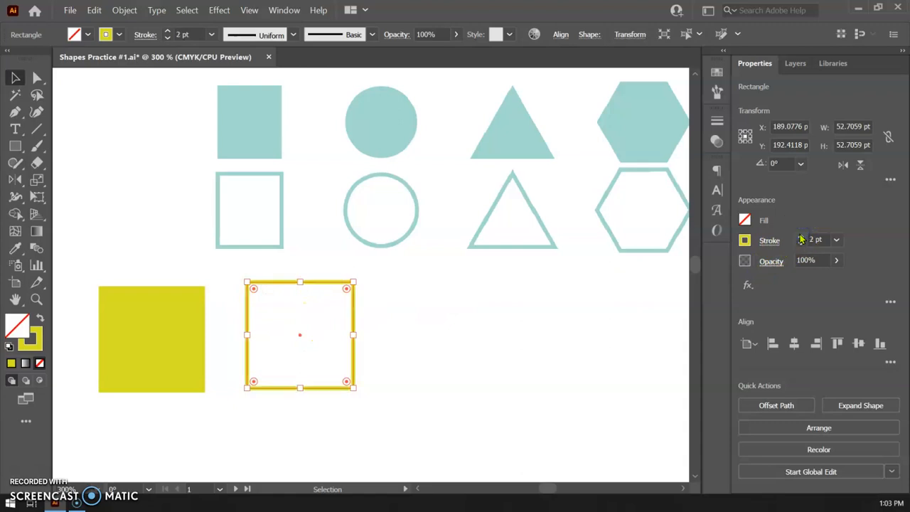
- Move the outlined square directly beneath the filled square, aligned with its vertical edges
drag(355, 324, 320, 411)
scroll(320, 409, down, 3)
drag(319, 304, 205, 367)
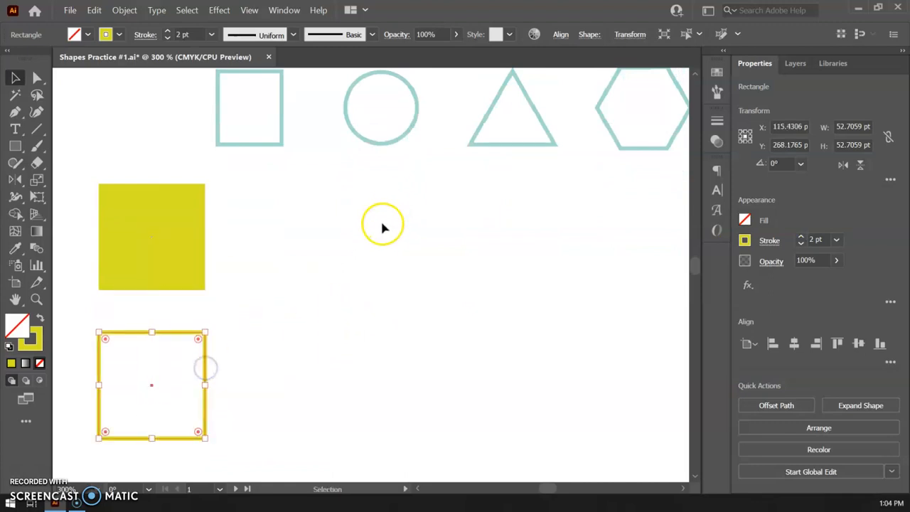
- Draw an outlined circle about 48 pt in diameter with the Ellipse tool below the sample circles
scroll(382, 225, up, 1)
click(16, 146)
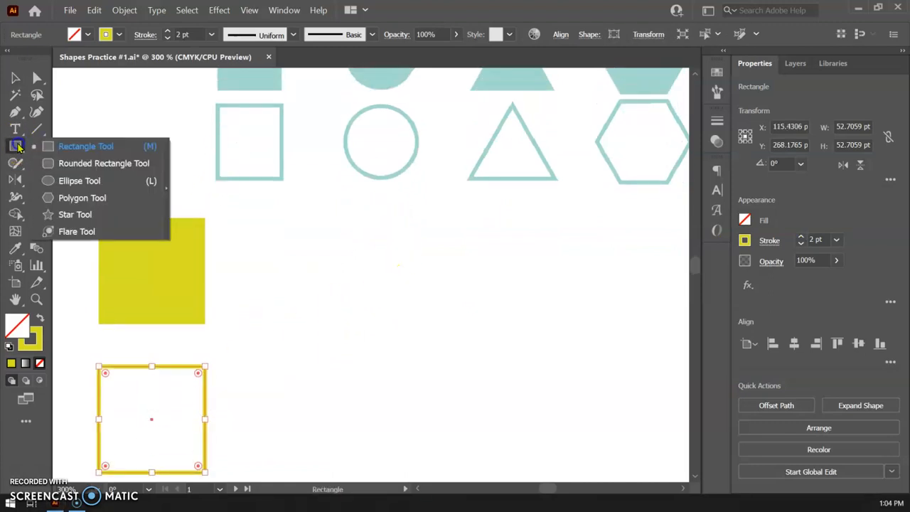
click(53, 181)
drag(333, 215, 418, 309)
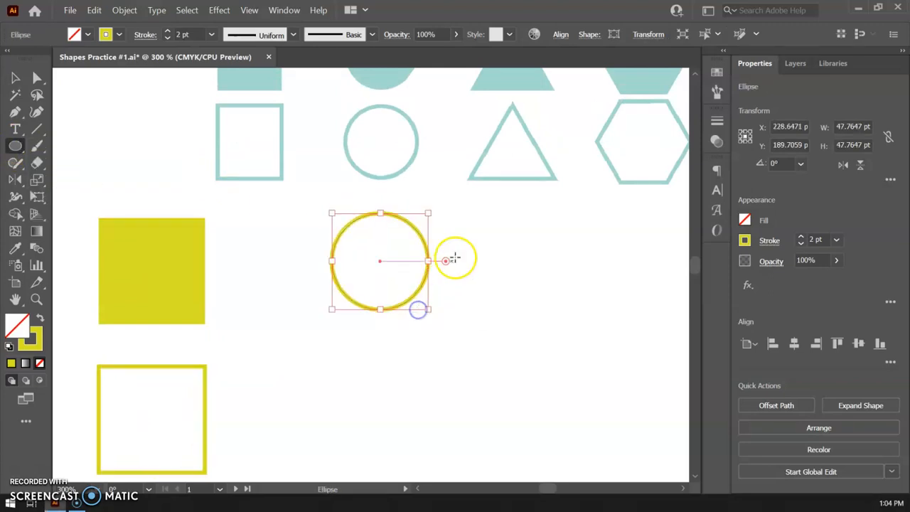
- Line the circle up with the filled square, place an outlined copy directly below, and swap the upper circle's stroke and fill
click(14, 79)
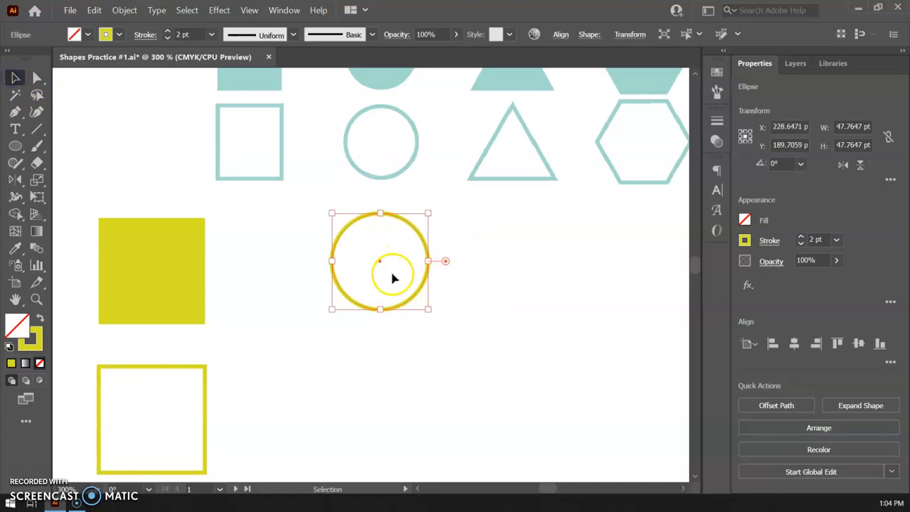
drag(380, 265, 361, 273)
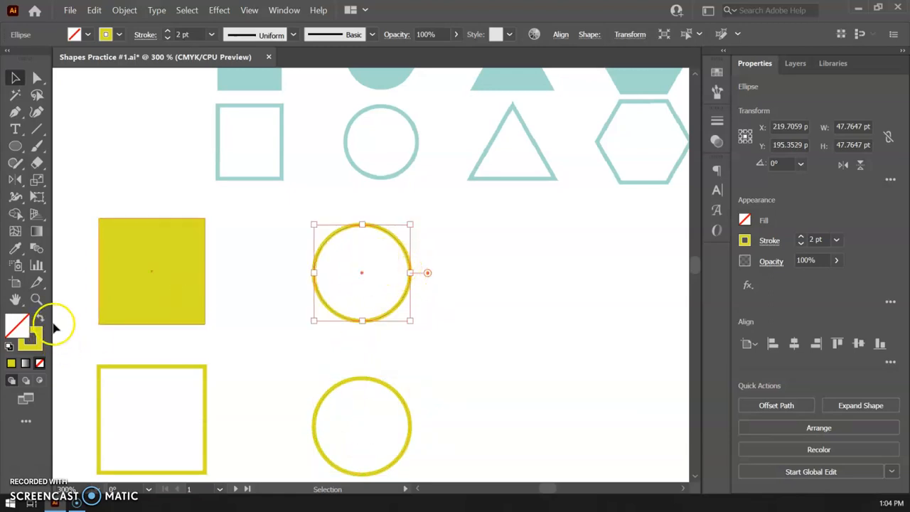
key(shift+x)
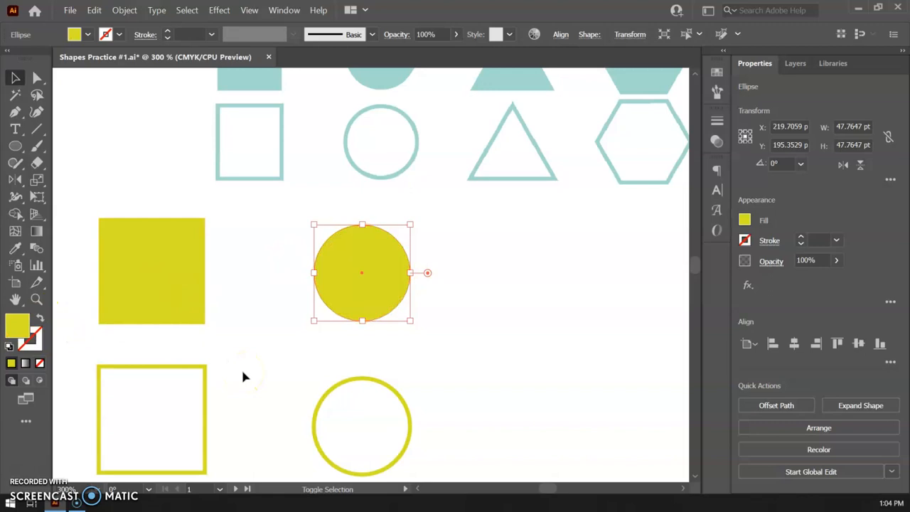
- Try drawing a filled triangle about 35 pt wide freehand with the Polygon tool below the sample triangle, and delete it
key(space)
drag(524, 240, 374, 255)
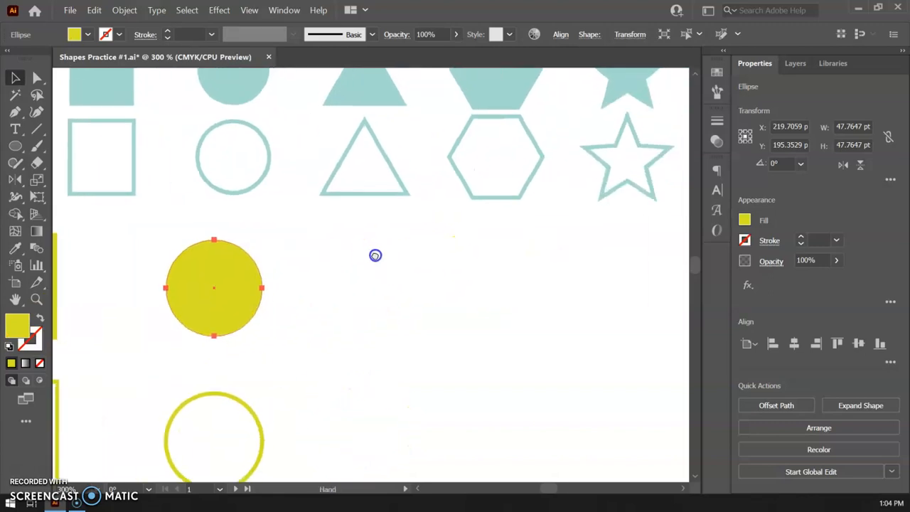
click(14, 148)
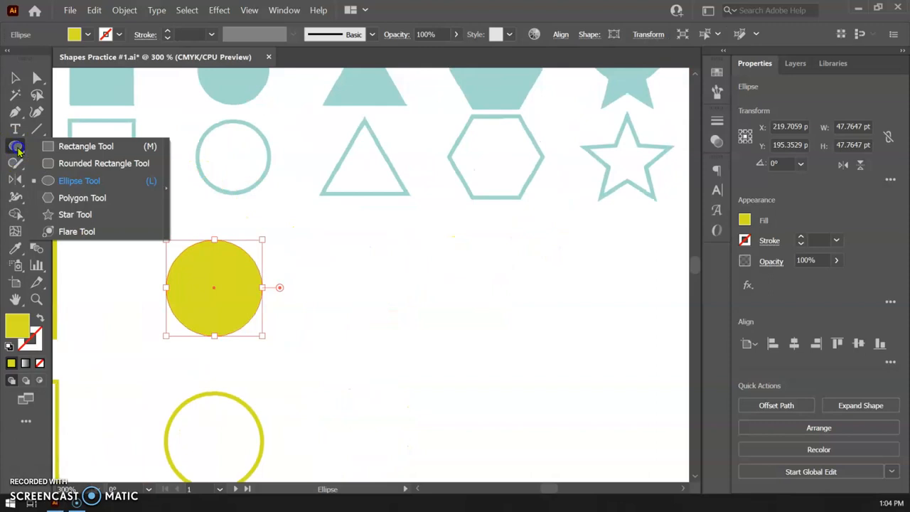
click(81, 199)
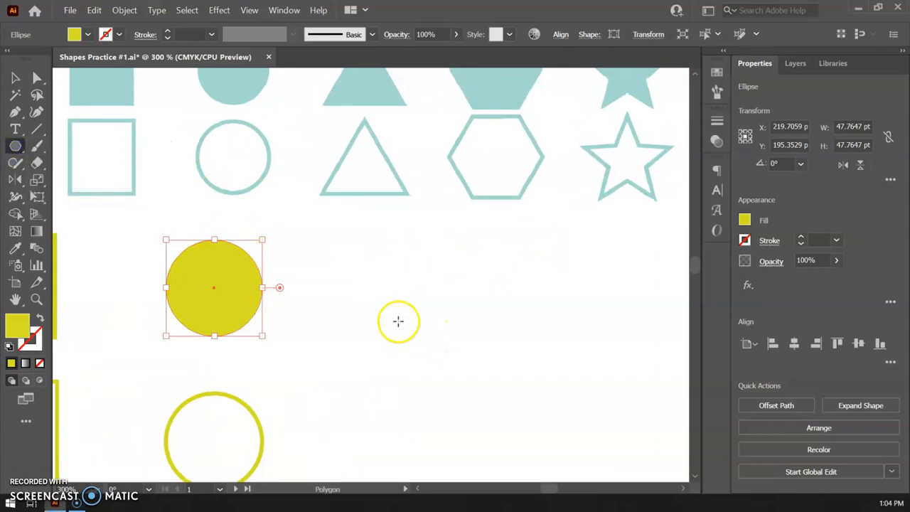
drag(345, 255, 376, 272)
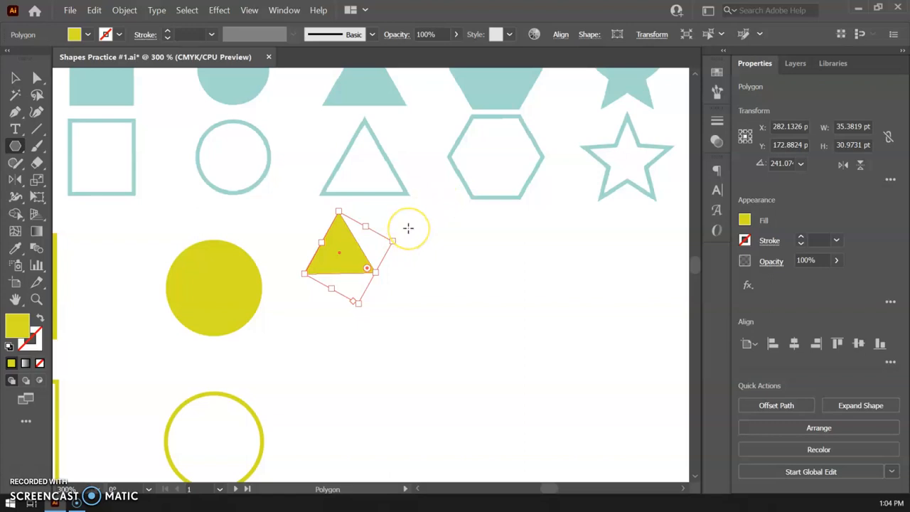
key(Delete)
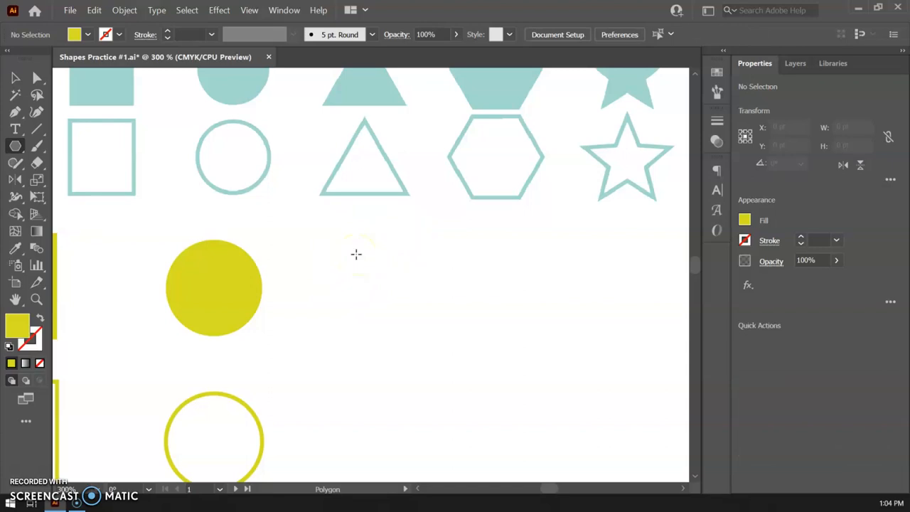
- Create an upright three-sided polygon with a radius of 20.4313 pt below the outlined sample triangle
click(356, 254)
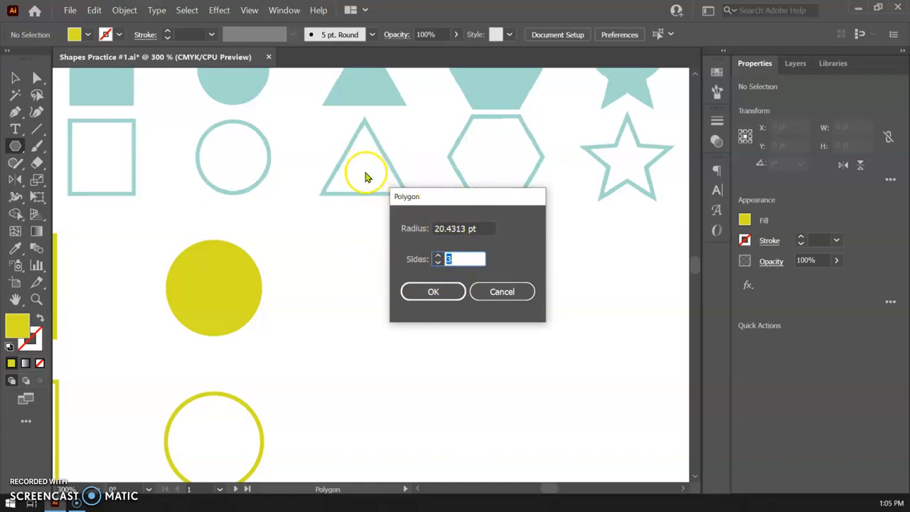
click(439, 256)
click(439, 256)
click(434, 291)
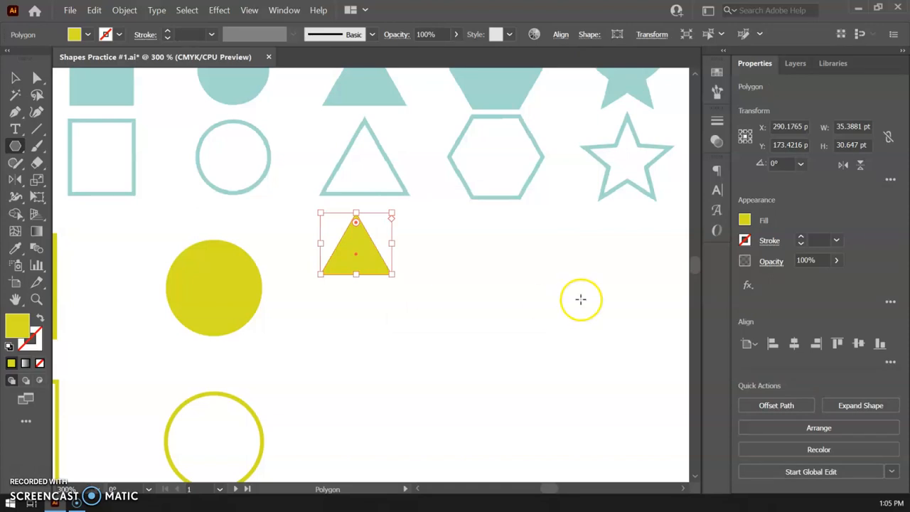
- Enlarge the filled triangle proportionally to about 60 pt wide and place it level with the filled circle
click(17, 79)
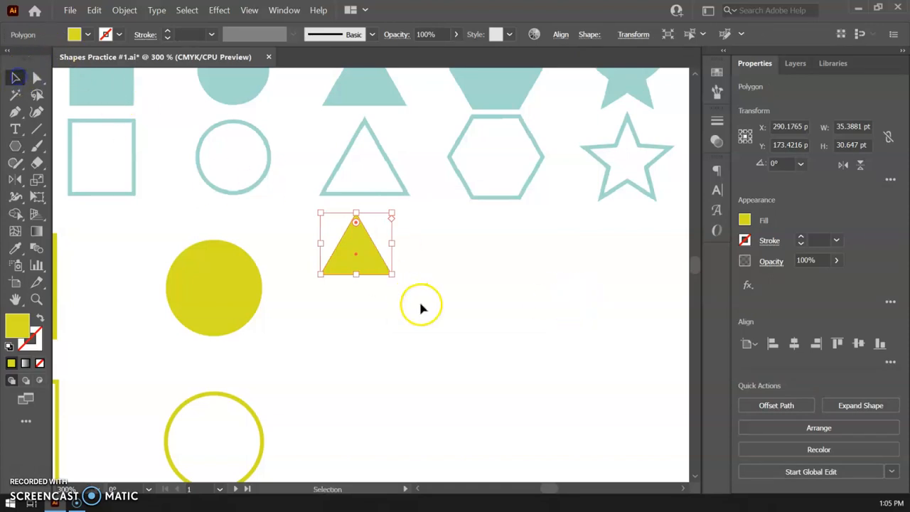
drag(391, 276, 440, 331)
drag(406, 293, 390, 298)
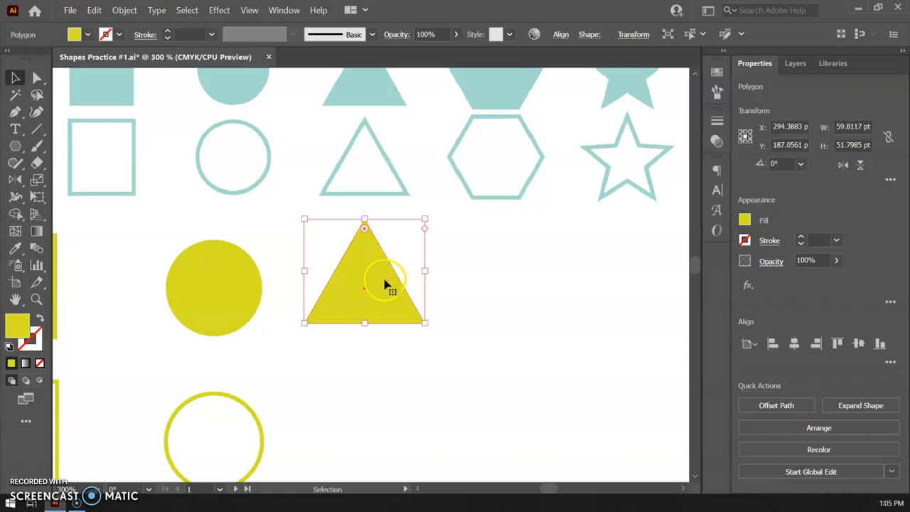
- Place a copy of the triangle directly below the original and swap the copy's fill and stroke
drag(377, 282, 381, 417)
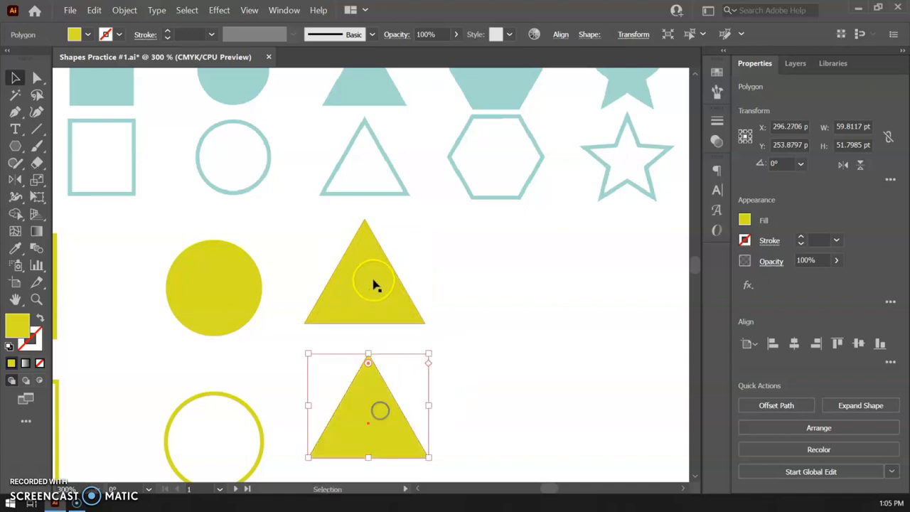
scroll(402, 386, down, 2)
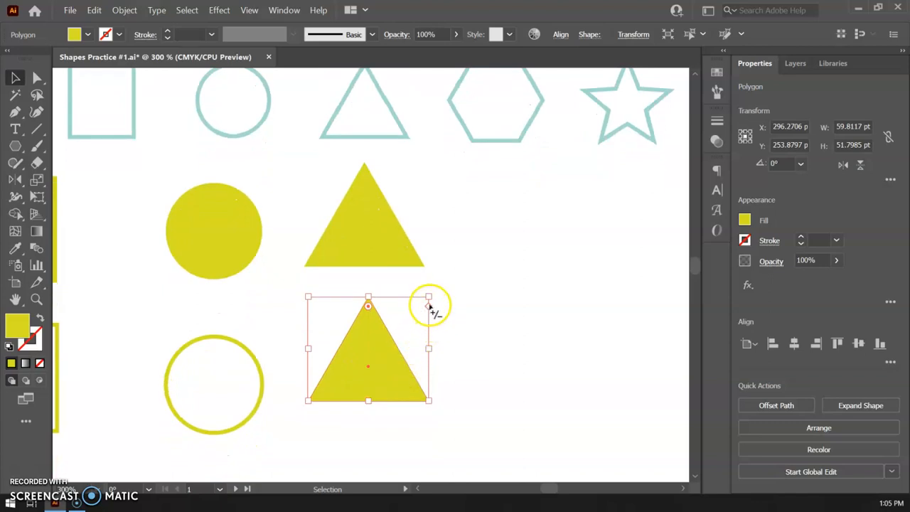
mouse_move(429, 307)
mouse_down()
mouse_move(427, 368)
mouse_move(430, 306)
mouse_up()
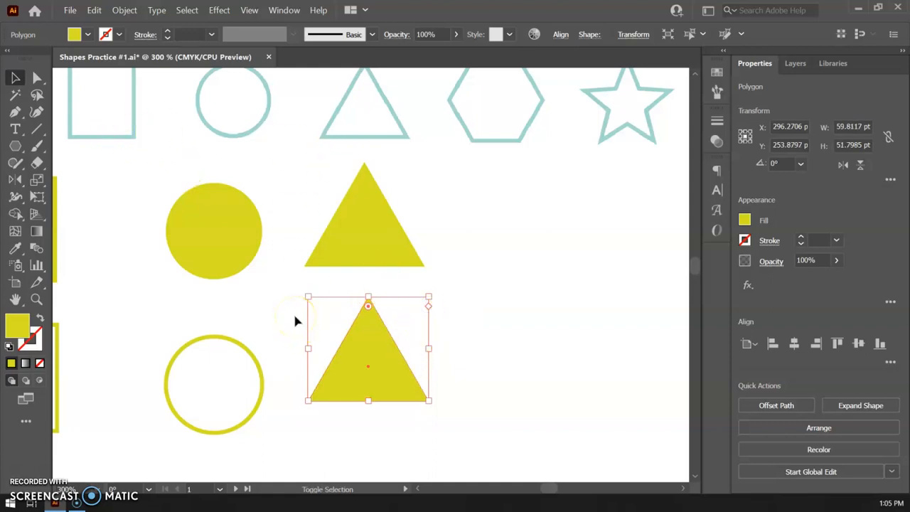
key(shift+x)
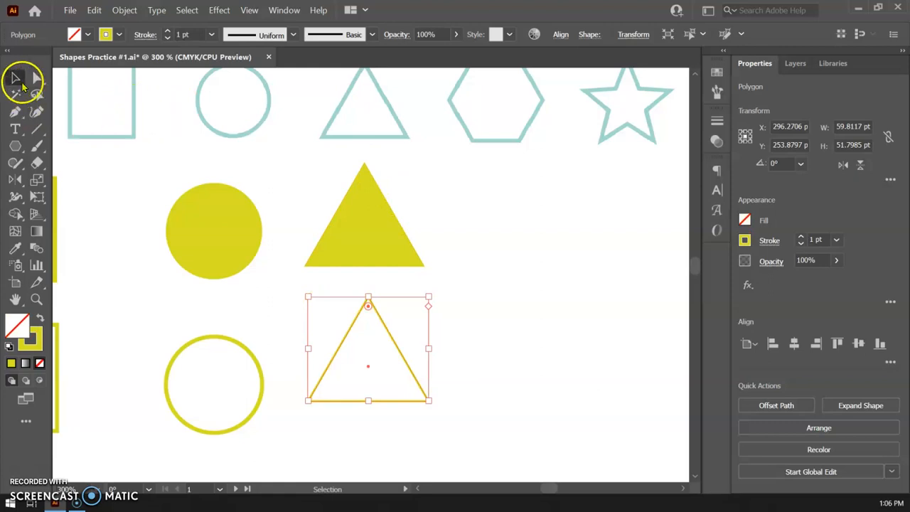
- Create an outlined six-sided polygon with a radius of 20.4313 pt below the outlined sample hexagon
click(15, 147)
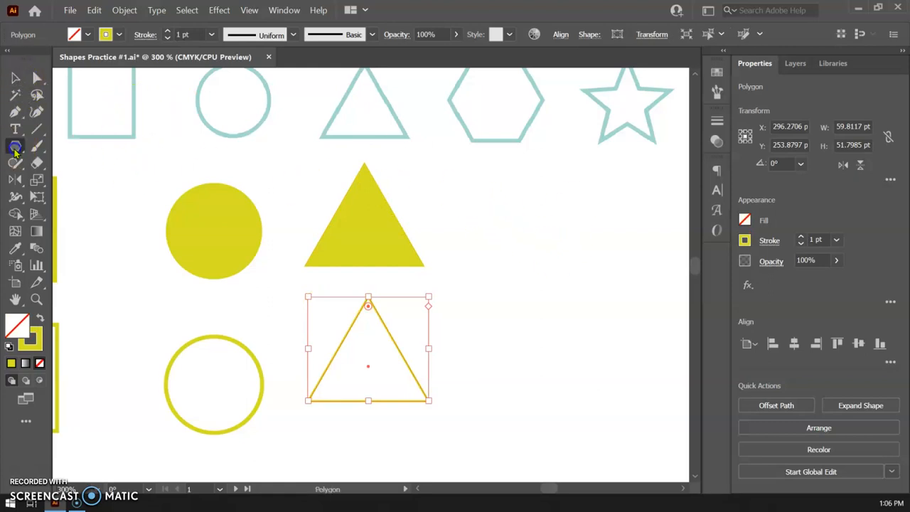
click(490, 187)
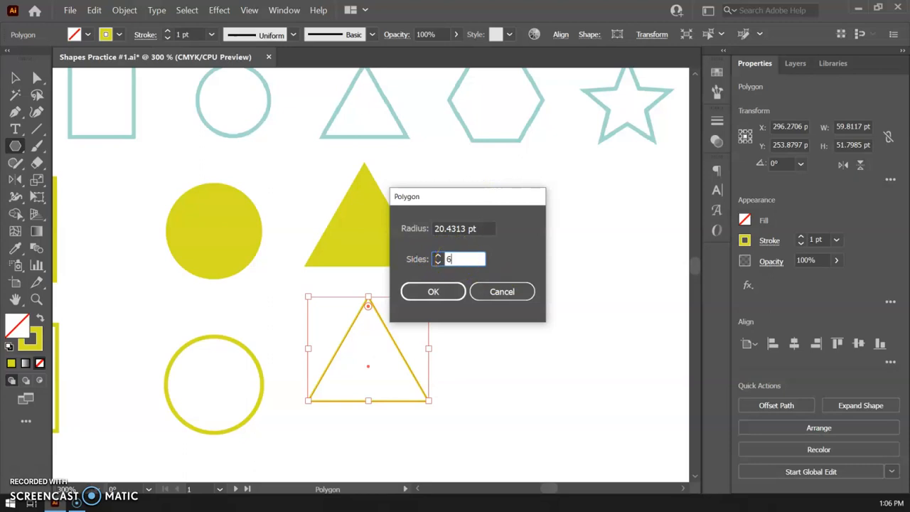
text(6)
click(434, 292)
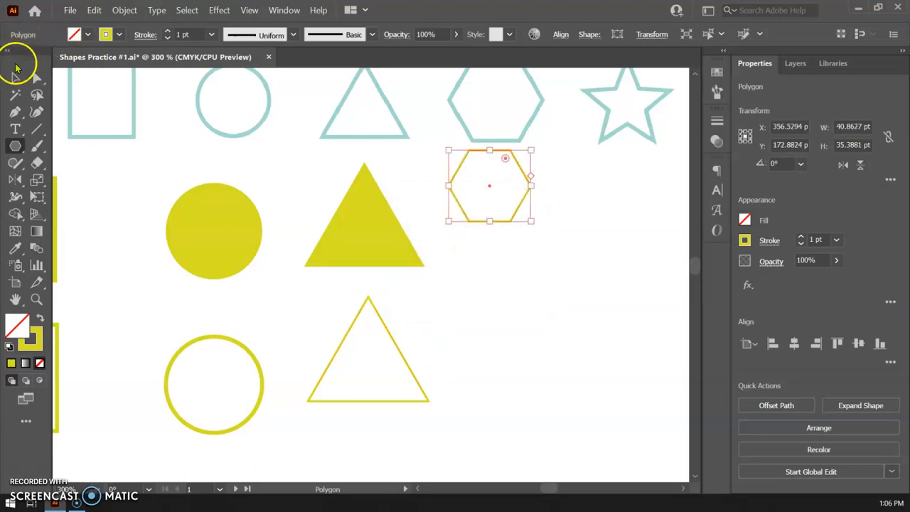
- Place an outlined copy of the hexagon below, line the original up with the filled triangle, and swap the original's stroke and fill
click(15, 76)
drag(490, 189, 515, 360)
click(456, 183)
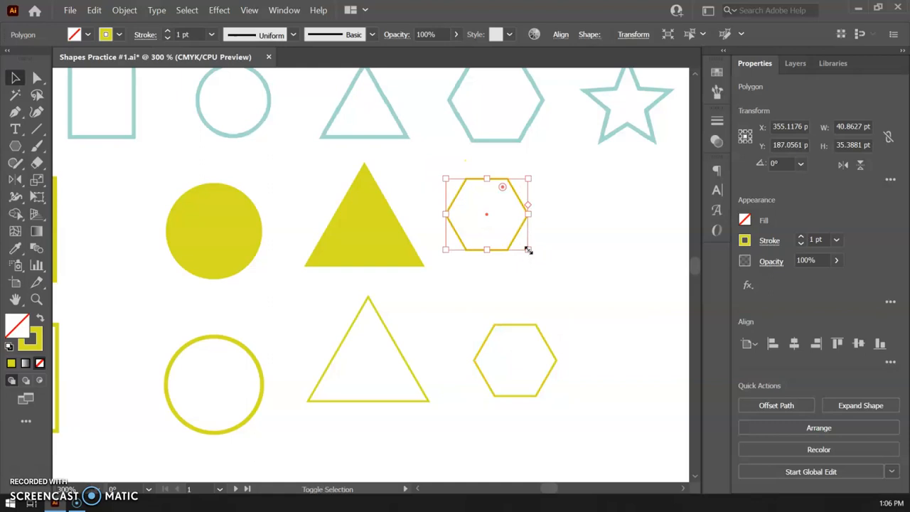
key(shift+x)
- Draw an upright filled five-point star about 57 pt wide with the Star tool below the sample stars
mouse_move(528, 234)
mouse_down()
mouse_move(307, 225)
mouse_move(264, 258)
mouse_move(264, 240)
mouse_up()
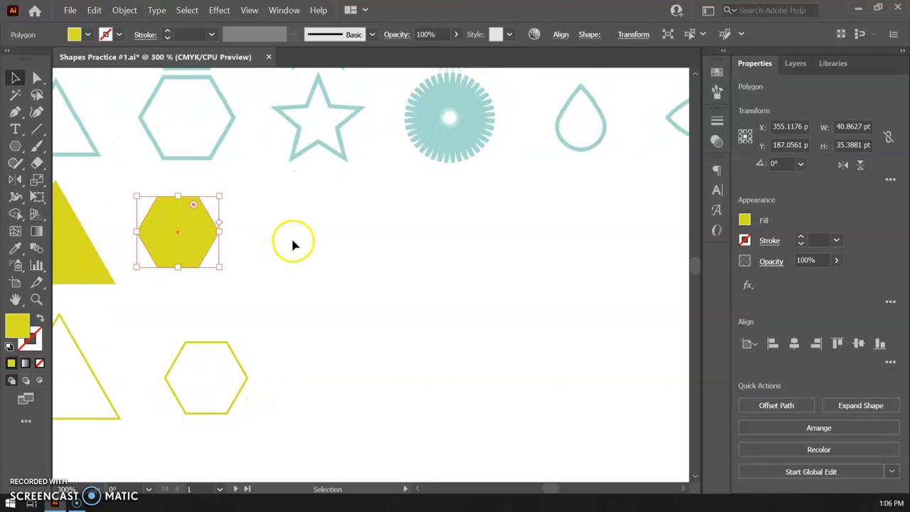
drag(15, 145, 62, 216)
drag(313, 202, 344, 250)
click(16, 77)
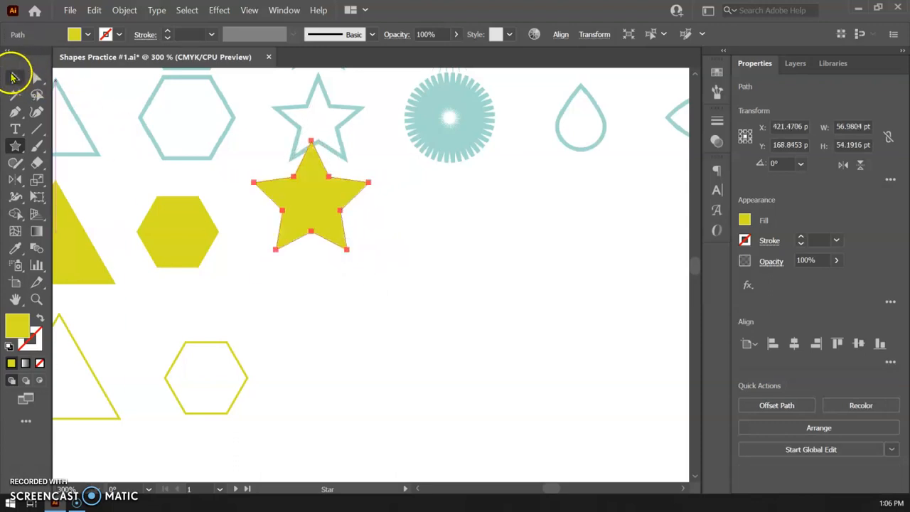
- Line the star up with the filled hexagon, place a copy below it, and swap the copy's fill and stroke
click(310, 199)
drag(310, 200, 345, 362)
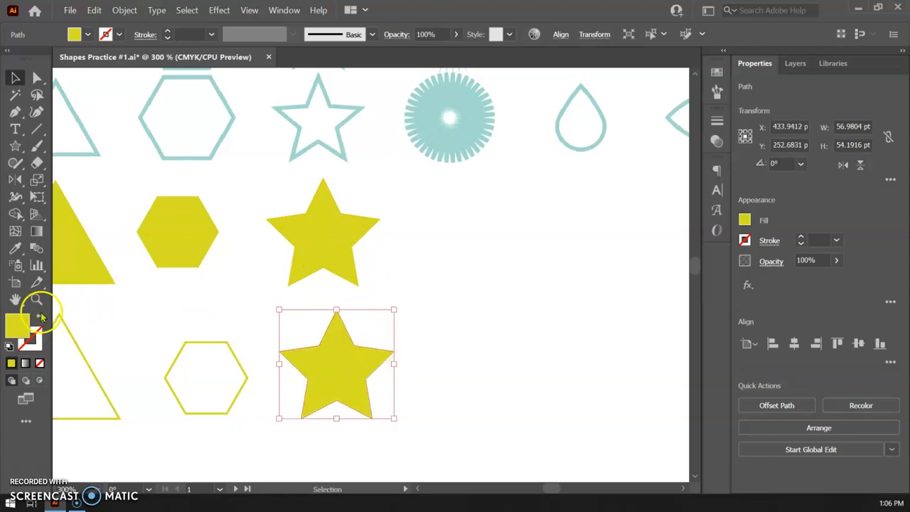
key(shift+x)
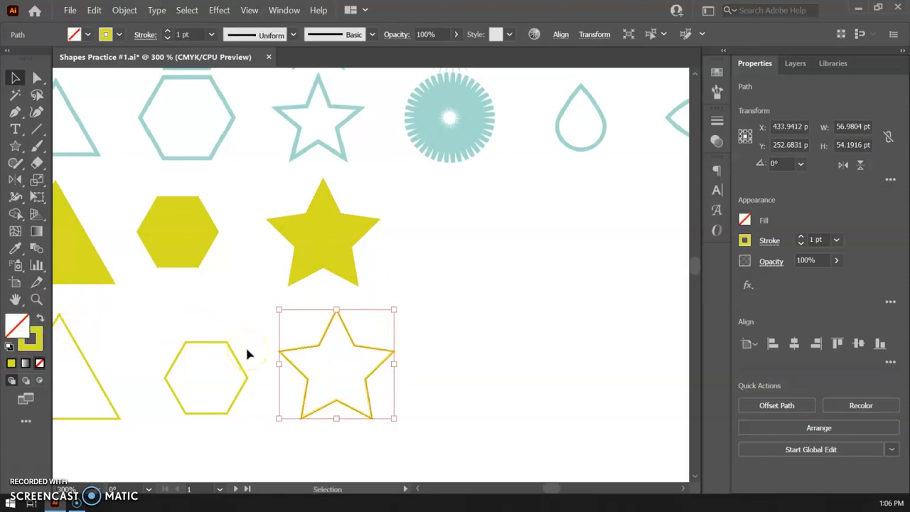
click(448, 332)
- Create a 40-point star with radius 1 of 30 pt and radius 2 of 15 pt below the sample 40-point stars
drag(488, 246, 386, 340)
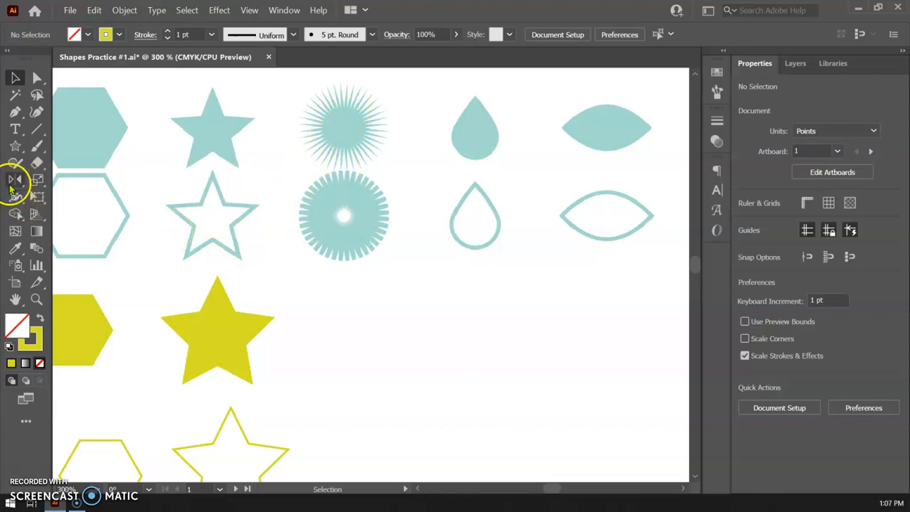
click(14, 146)
drag(17, 145, 71, 213)
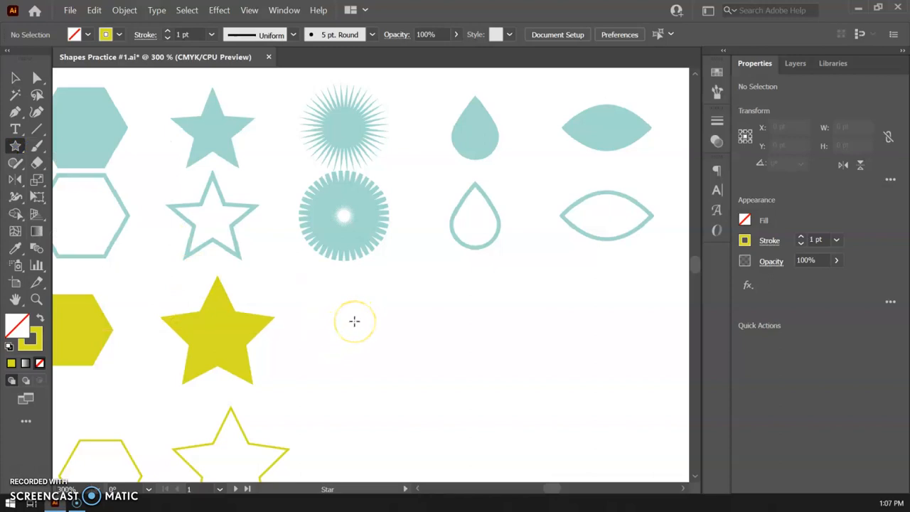
click(355, 321)
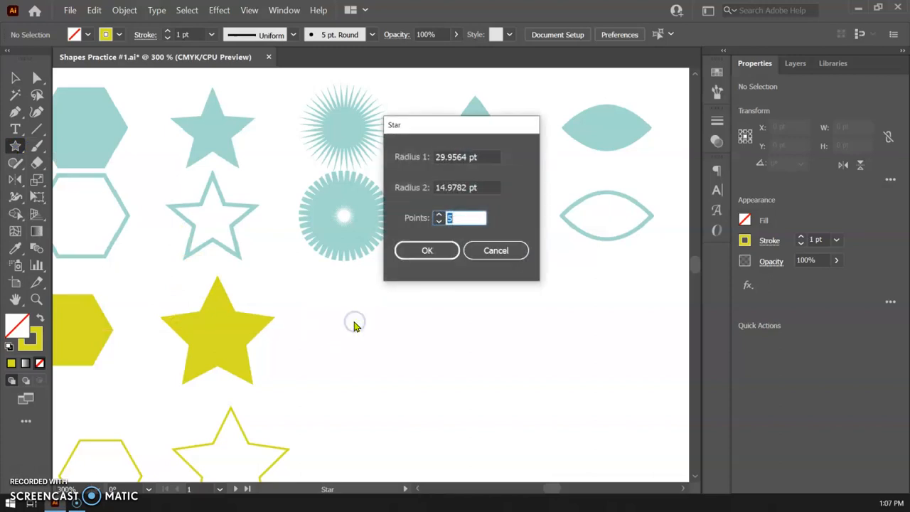
click(463, 215)
click(467, 215)
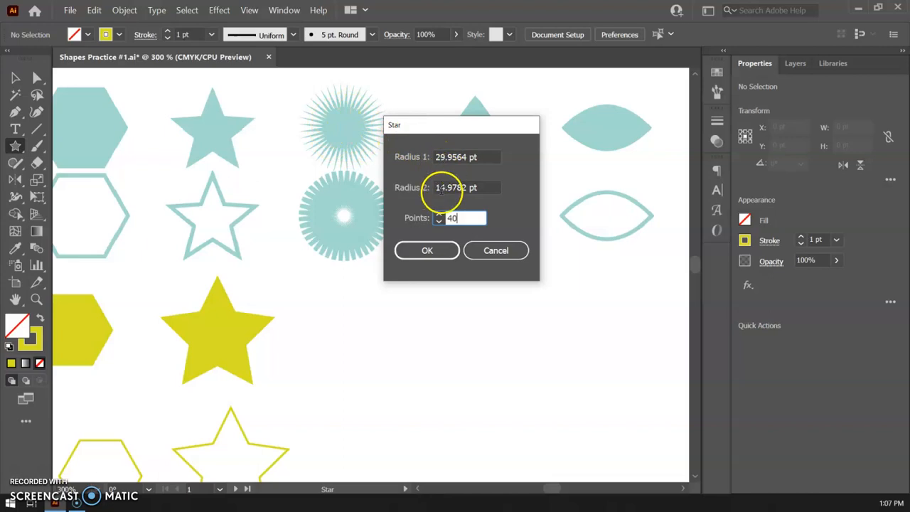
click(466, 158)
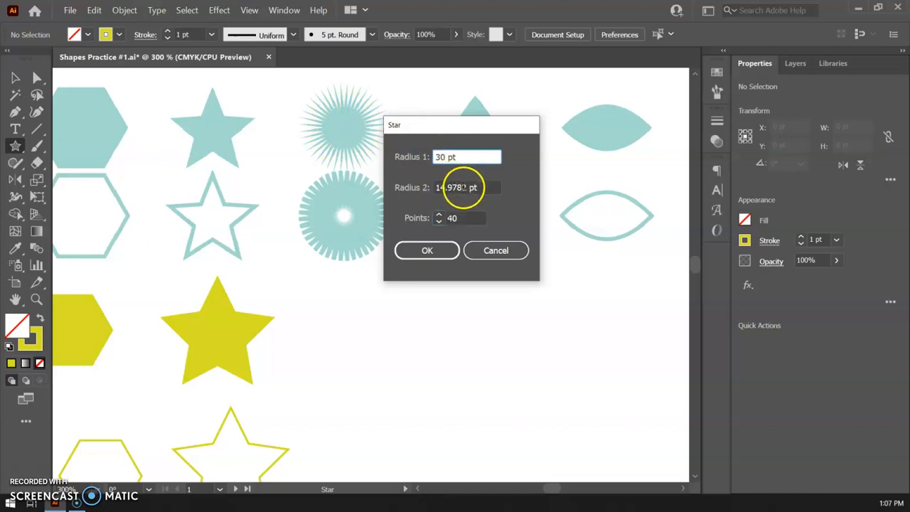
drag(463, 187, 423, 187)
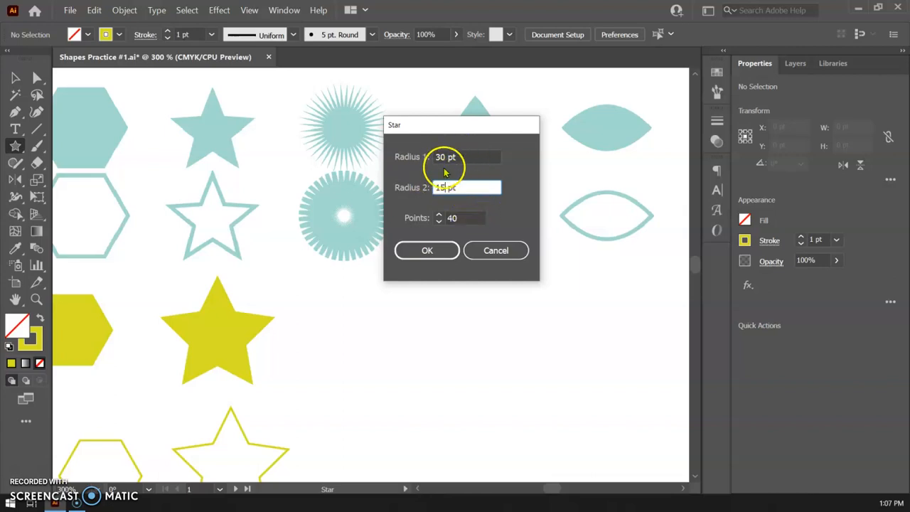
click(435, 255)
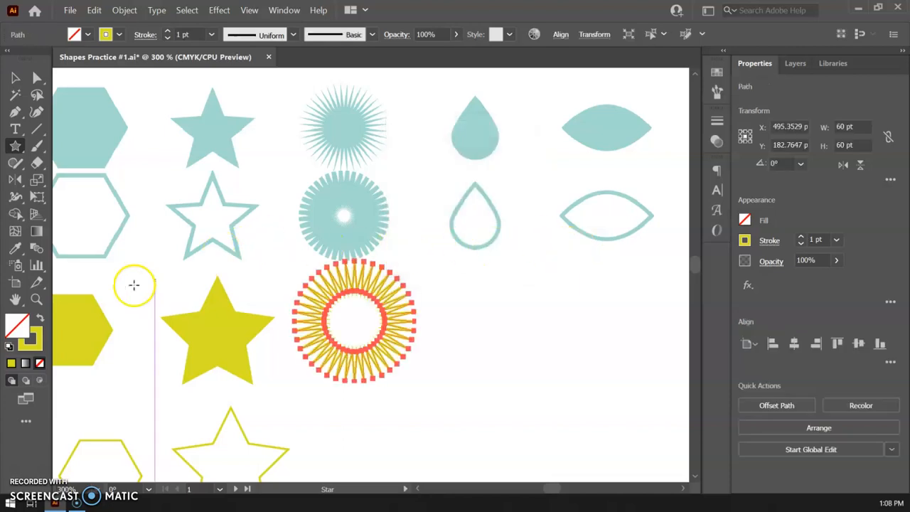
- Swap the 40-point star's stroke and fill and move it into line with the filled five-point star
click(38, 319)
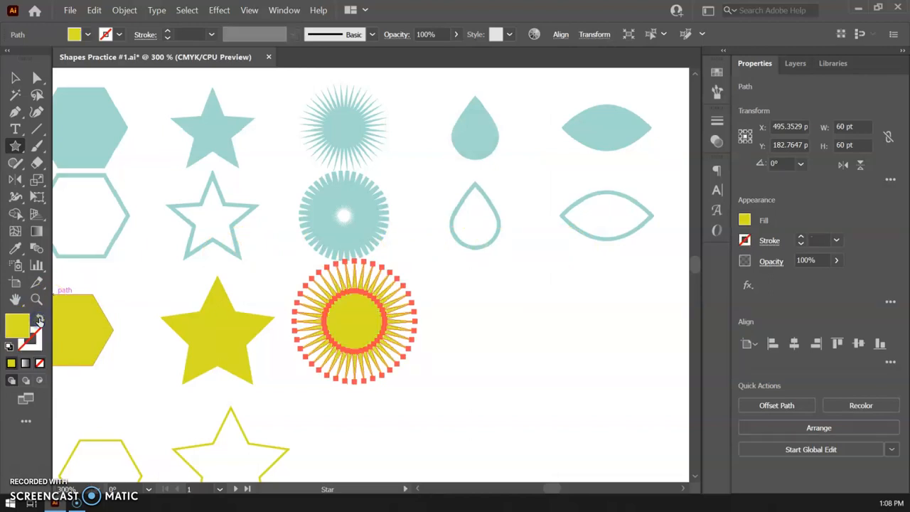
click(18, 80)
click(529, 345)
mouse_move(358, 345)
mouse_down()
mouse_move(430, 362)
mouse_move(447, 346)
mouse_move(427, 184)
mouse_move(349, 333)
mouse_move(359, 342)
mouse_up()
- Place a copy of the 40-point star below, swap its fill and stroke, and nudge it closer beneath the filled one
drag(482, 366, 462, 235)
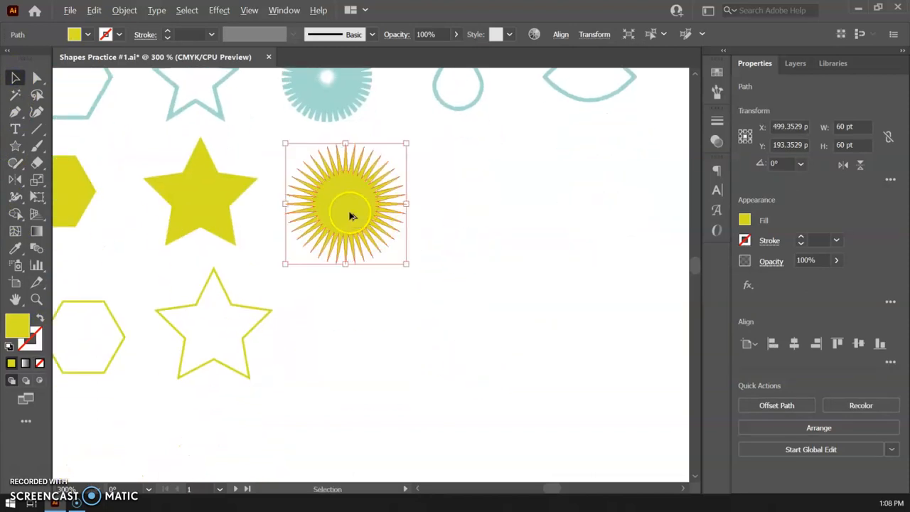
drag(350, 214, 366, 350)
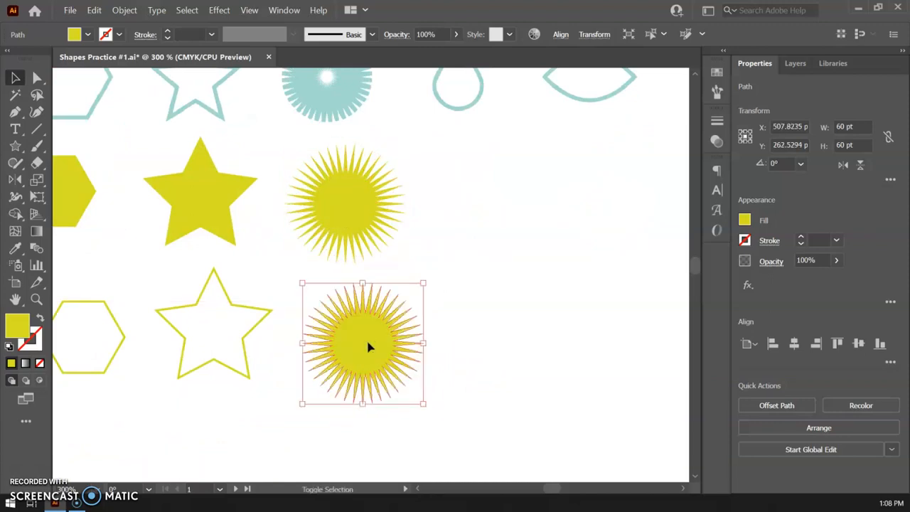
key(shift+x)
click(471, 330)
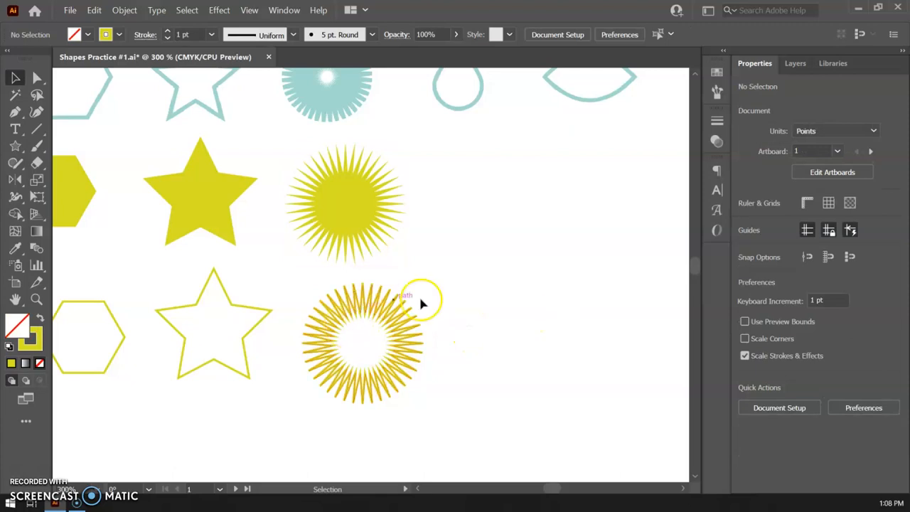
drag(394, 331, 384, 321)
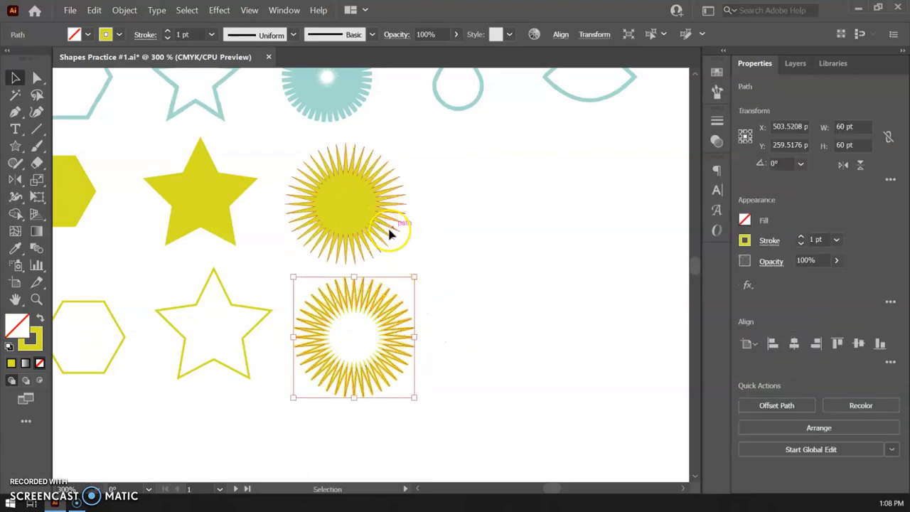
key(space)
drag(500, 187, 407, 247)
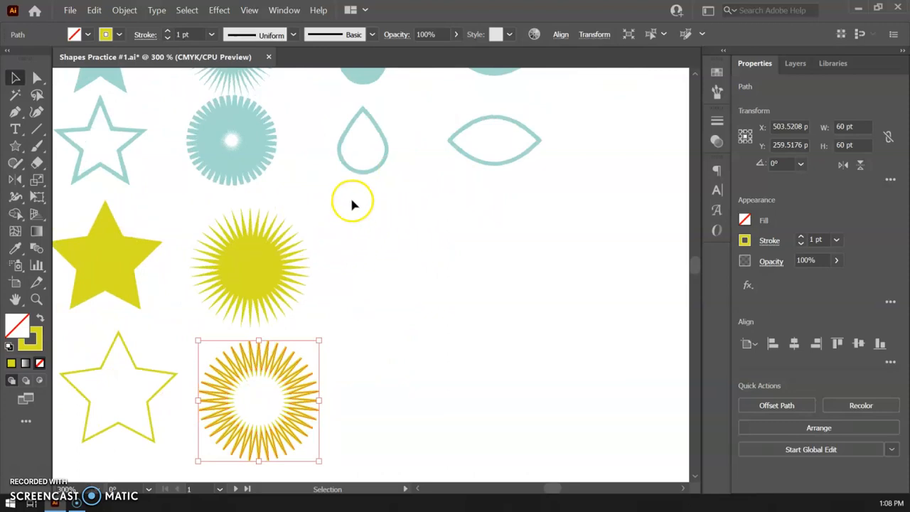
drag(337, 152, 337, 290)
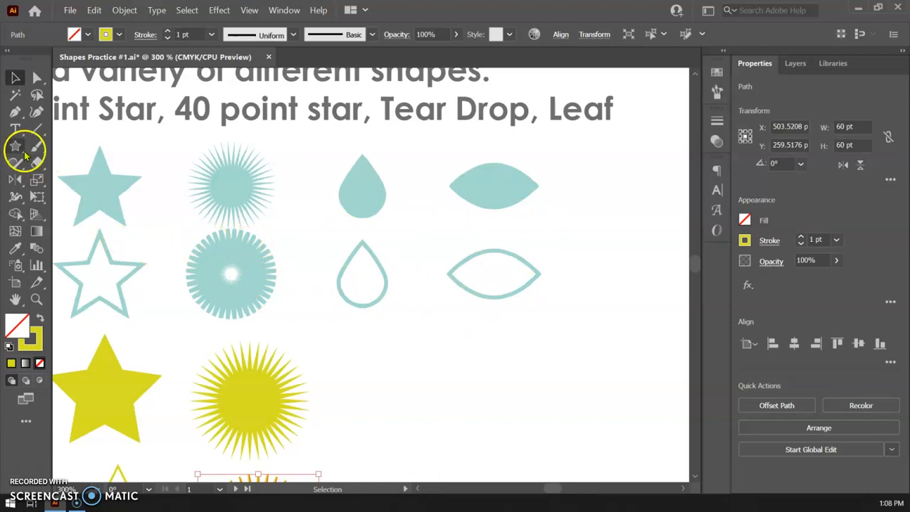
drag(301, 309, 396, 211)
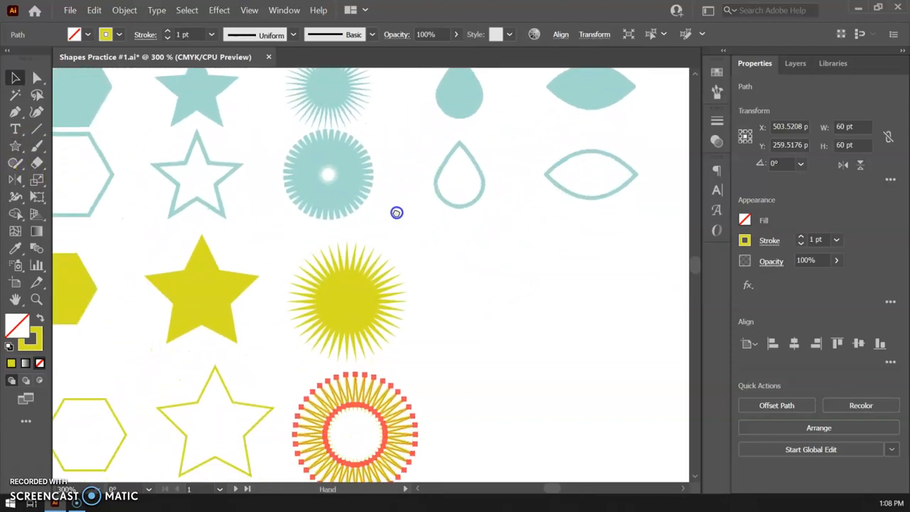